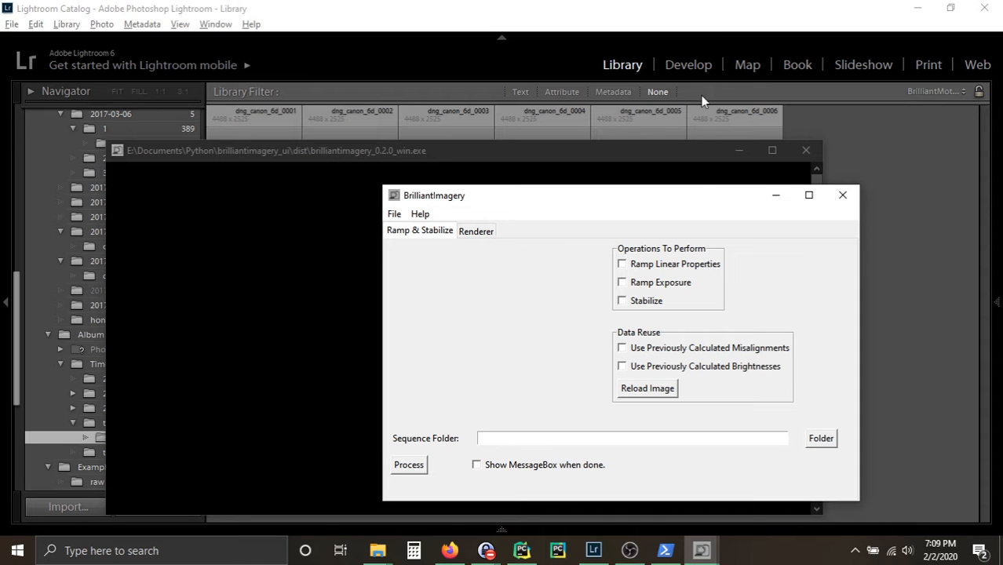
Step: Load the test/dng folder as the image sequence and mark the stabilization area over the cliff and trees on the preview's right side
{"action": "left_click", "coordinate": [822, 439]}
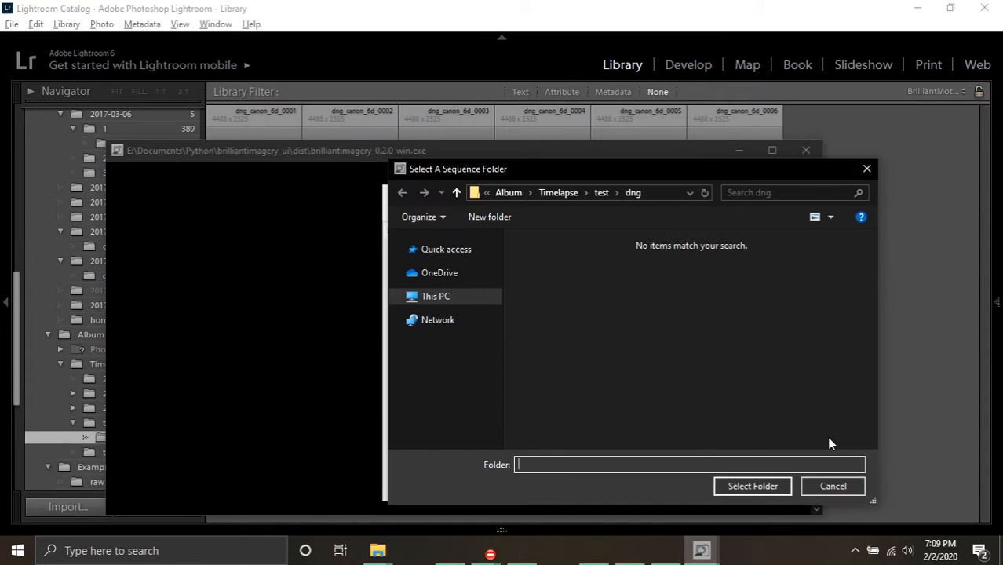
{"action": "left_click", "coordinate": [750, 485]}
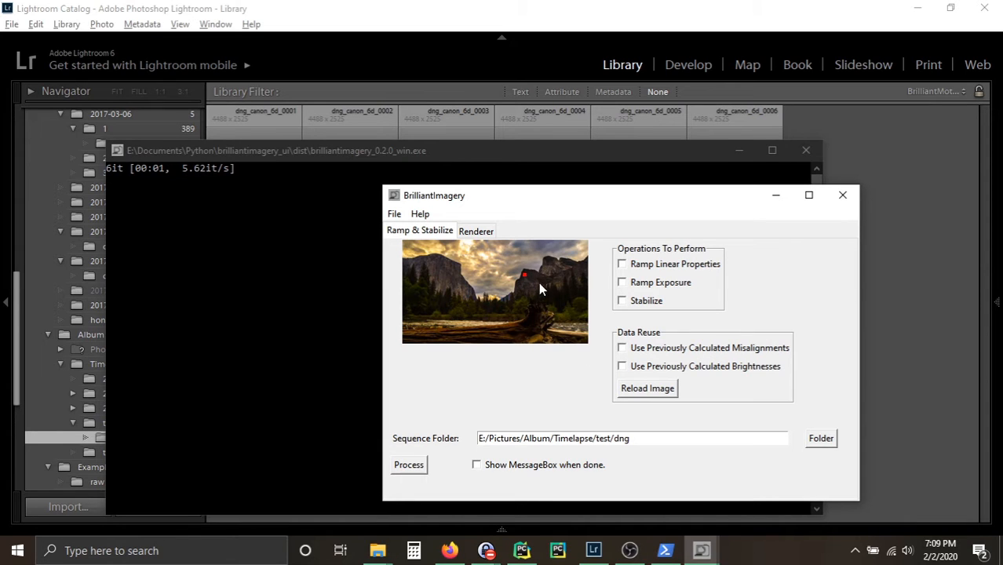
{"action": "left_click", "coordinate": [556, 295]}
Step: Enable Ramp Linear Properties, Ramp Exposure and Stabilize, and process the sequence
{"action": "left_click", "coordinate": [625, 267]}
{"action": "left_click", "coordinate": [623, 302]}
{"action": "left_click", "coordinate": [403, 471]}
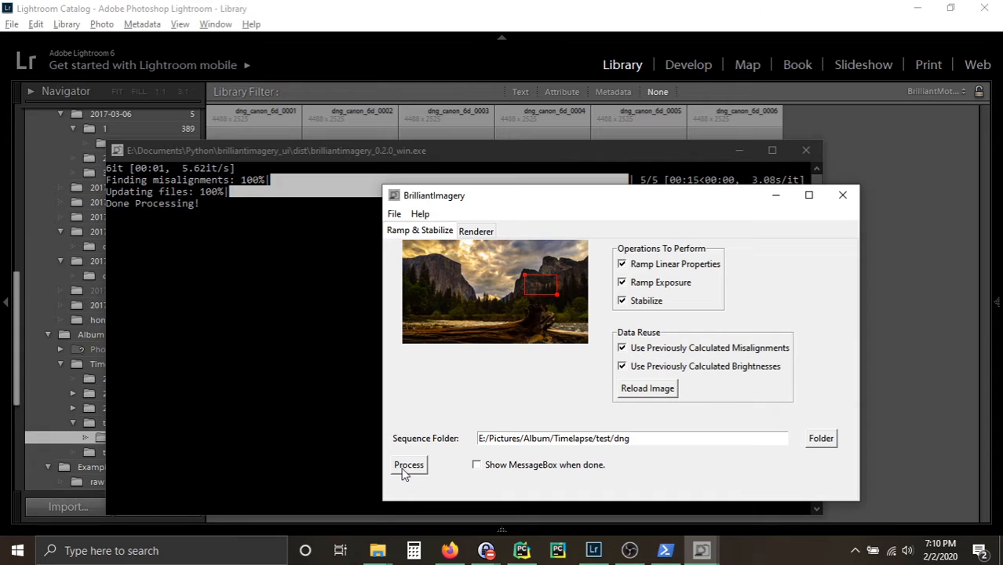
Step: Turn the reuse of previously calculated misalignments off and back on
{"action": "left_click", "coordinate": [622, 348]}
{"action": "left_click", "coordinate": [622, 348]}
Step: Switch to Lightroom, open dng_canon_6d_0001 for developing, and reposition the image within its crop frame
{"action": "left_click", "coordinate": [399, 38]}
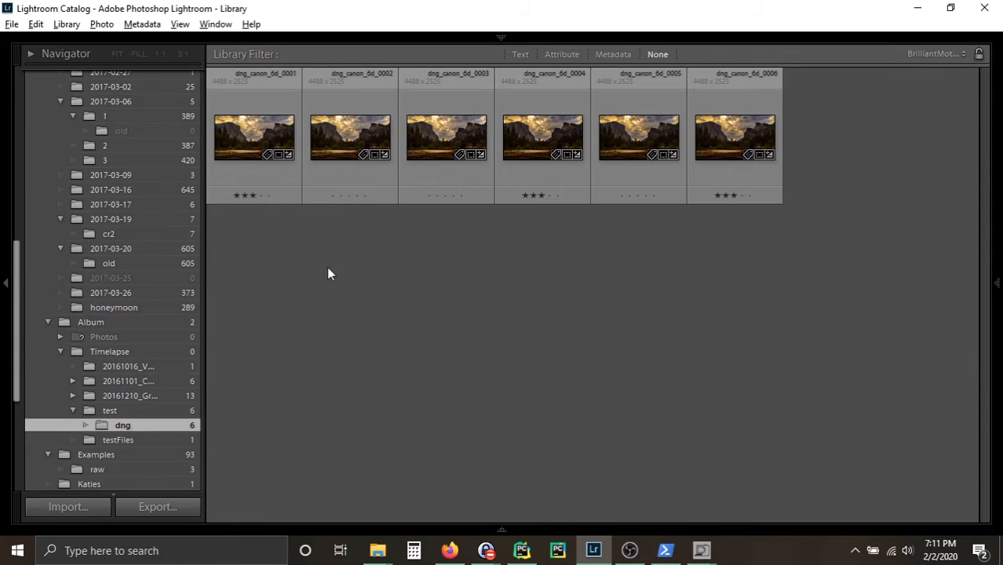
{"action": "left_click", "coordinate": [229, 138]}
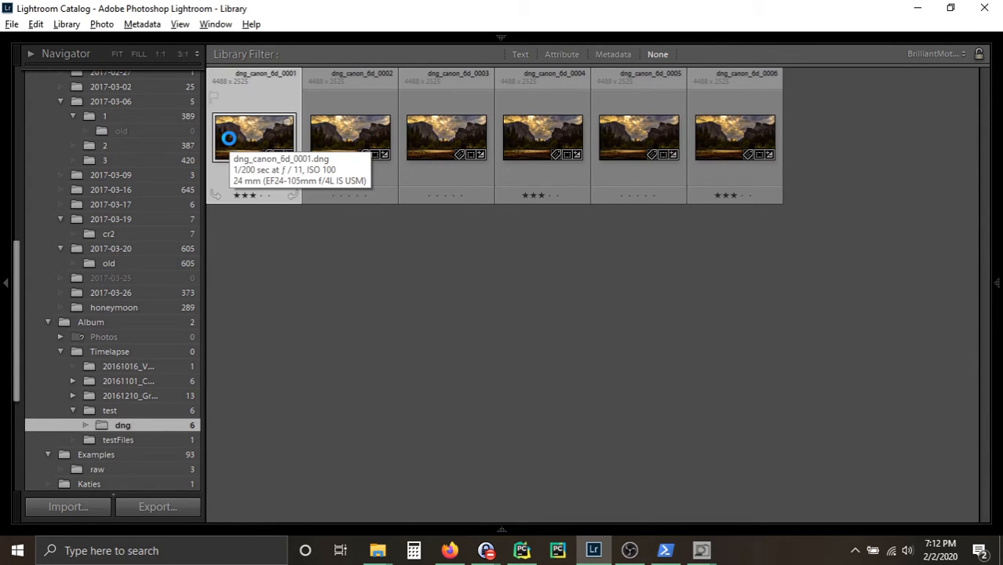
{"action": "key", "text": "d"}
{"action": "left_click", "coordinate": [818, 193]}
{"action": "left_click_drag", "start_coordinate": [590, 272], "coordinate": [604, 295]}
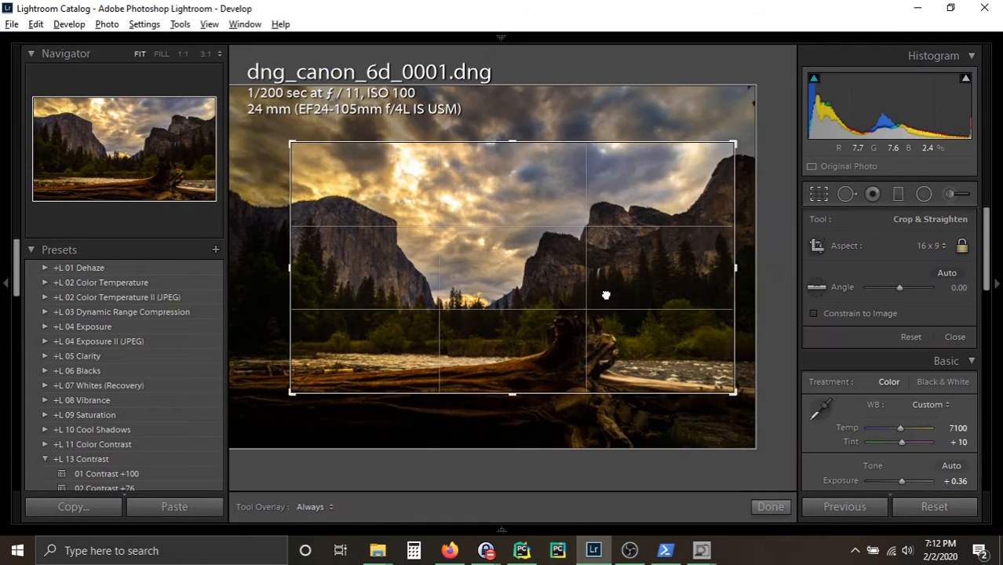
Step: Raise the exposure of dng_canon_6d_0004 and return to the photo grid
{"action": "key", "text": "g"}
{"action": "key", "text": "Right"}
{"action": "key", "text": "Right"}
{"action": "key", "text": "Right"}
{"action": "key", "text": "d"}
{"action": "key", "text": "g"}
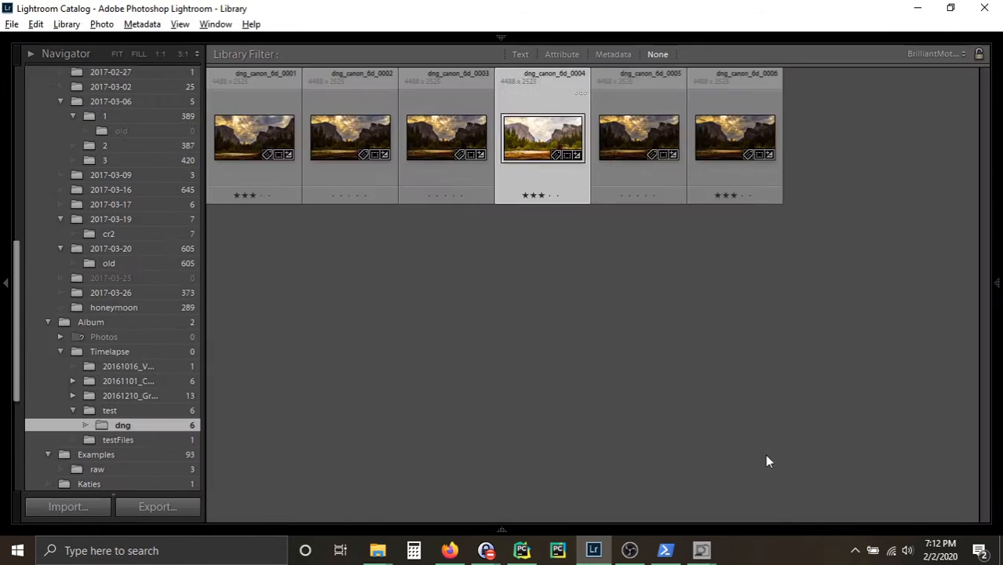
Step: Save the metadata of the edited photos to their DNG files
{"action": "right_click", "coordinate": [262, 146]}
{"action": "mouse_move", "coordinate": [291, 444]}
{"action": "left_click", "coordinate": [436, 445]}
{"action": "left_click", "coordinate": [557, 291]}
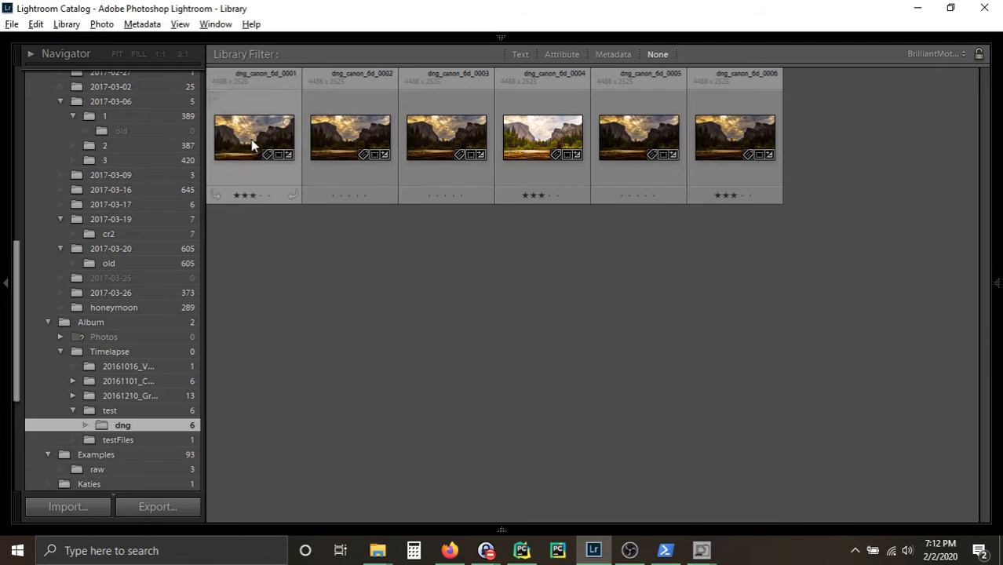
{"action": "right_click", "coordinate": [251, 139]}
{"action": "left_click", "coordinate": [503, 407]}
Step: Switch to BrilliantImagery, reload the preview image, and process the sequence again with the previously calculated misalignments and brightnesses
{"action": "left_click", "coordinate": [701, 550]}
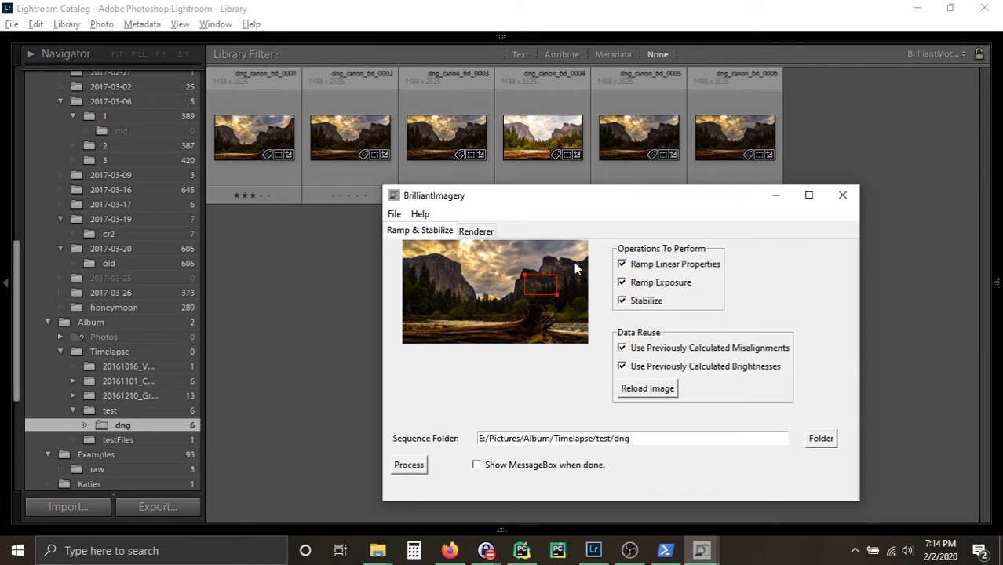
{"action": "left_click", "coordinate": [664, 393]}
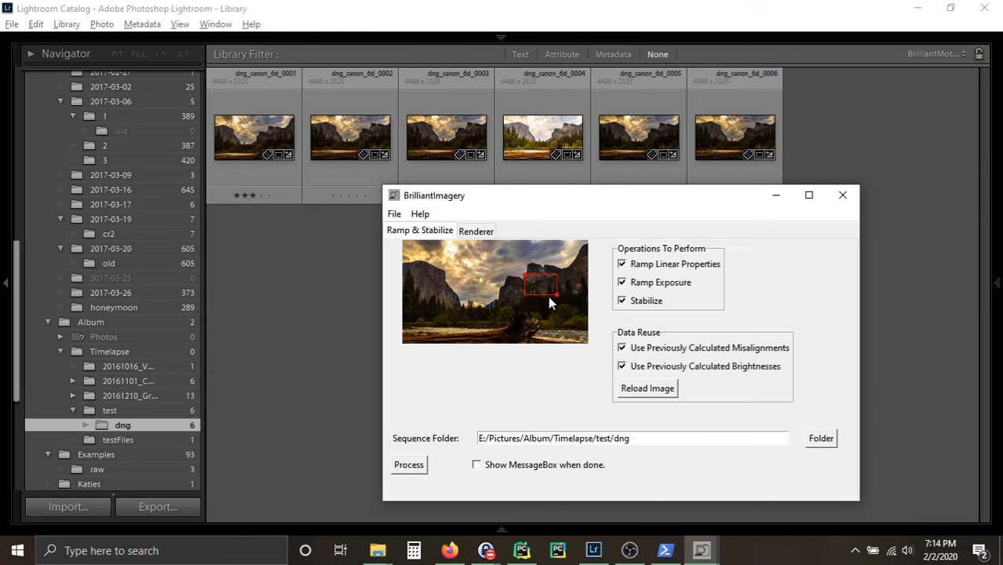
{"action": "left_click", "coordinate": [703, 553]}
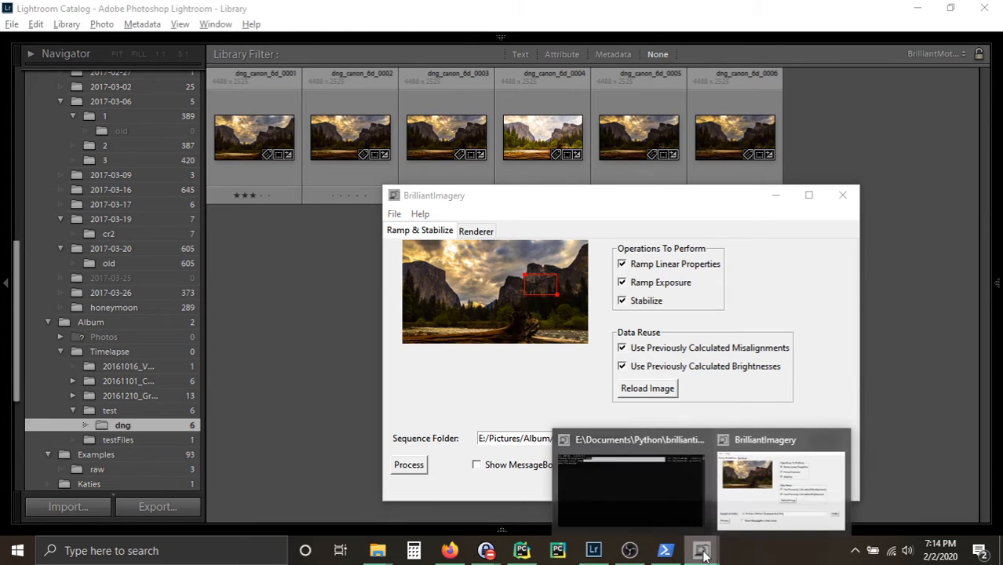
{"action": "left_click", "coordinate": [633, 481]}
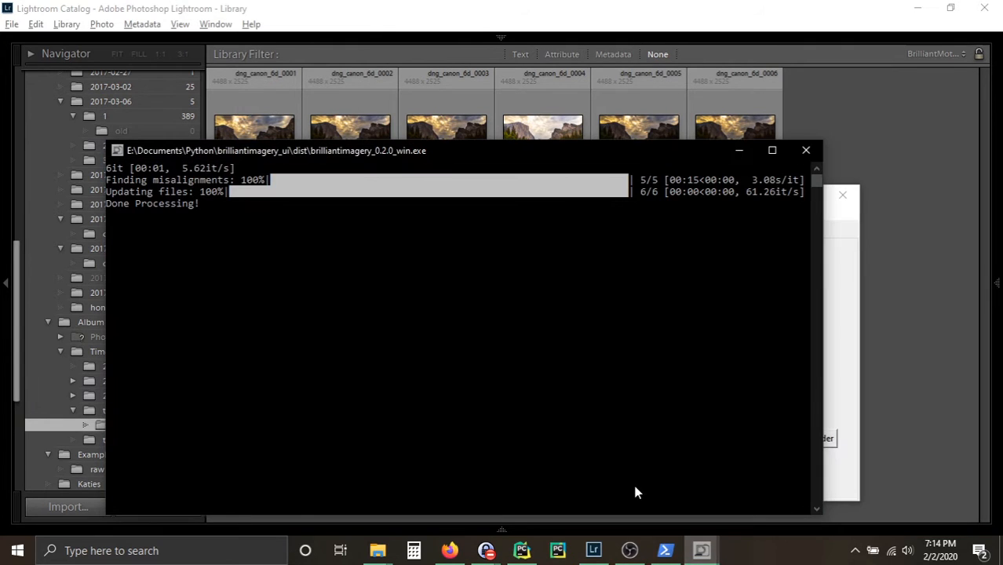
{"action": "left_click", "coordinate": [851, 378]}
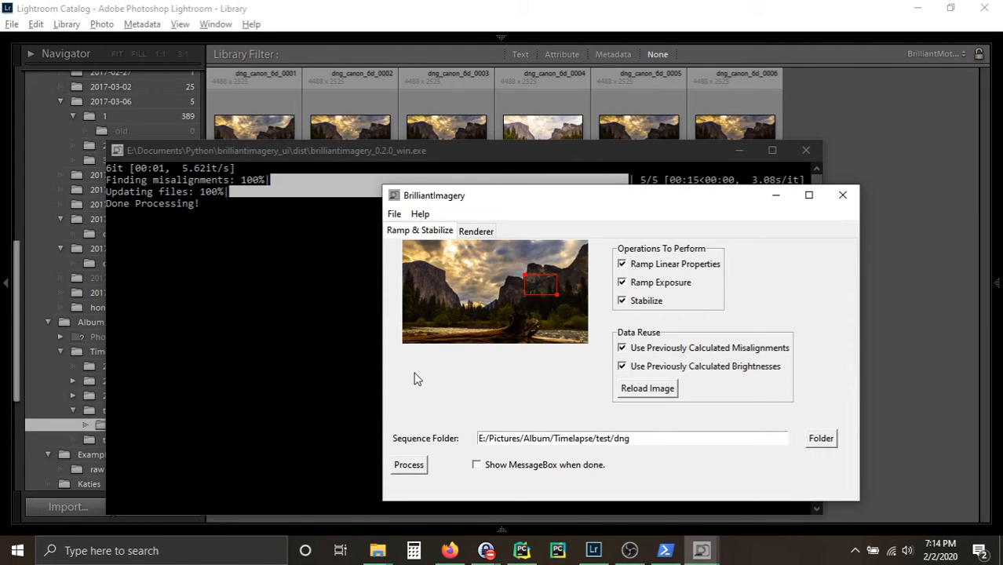
{"action": "left_click", "coordinate": [408, 466]}
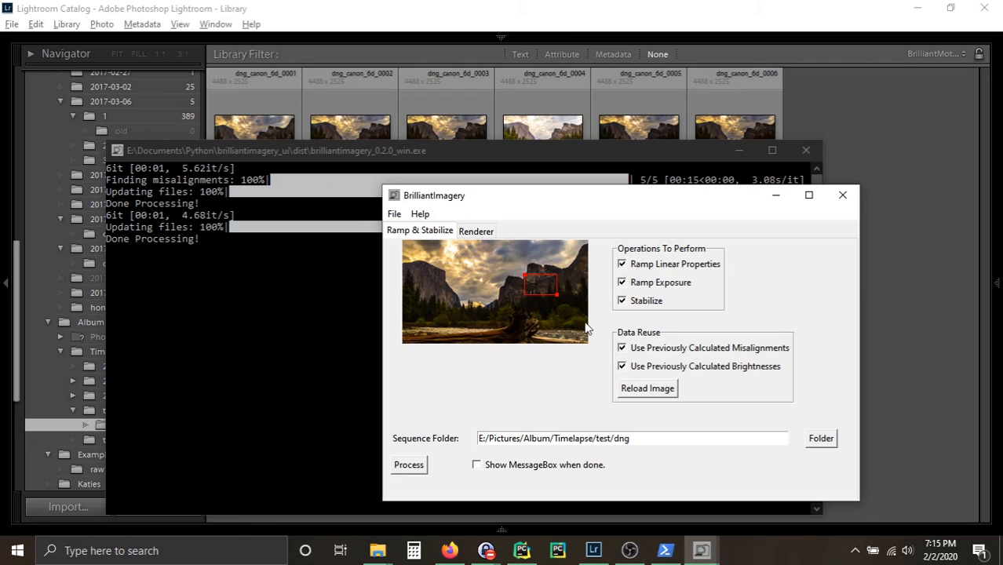
Step: Turn off reuse of previously calculated misalignments and brightnesses, and save the project as "project" in the dng folder
{"action": "left_click", "coordinate": [622, 349]}
{"action": "left_click", "coordinate": [394, 214]}
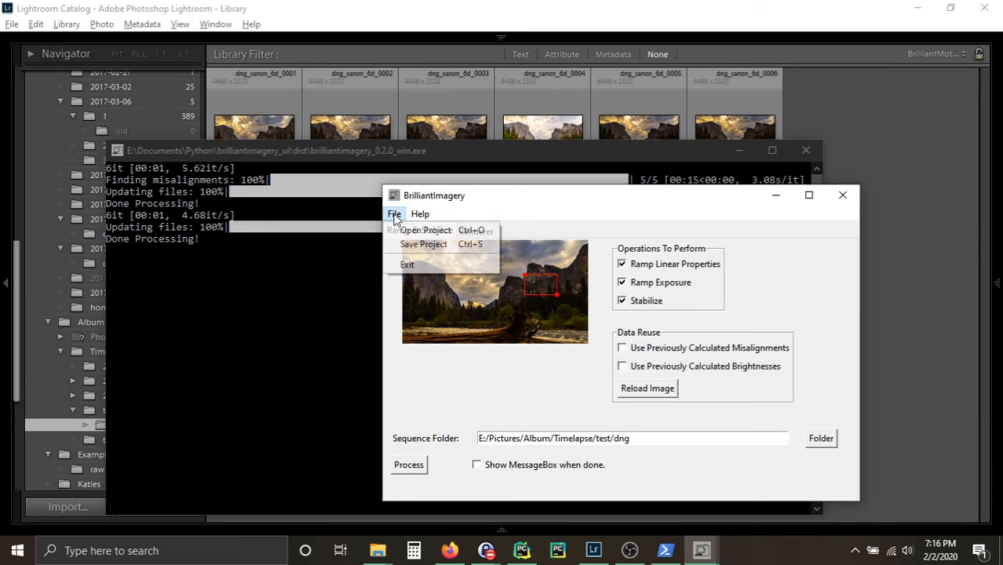
{"action": "left_click", "coordinate": [424, 244]}
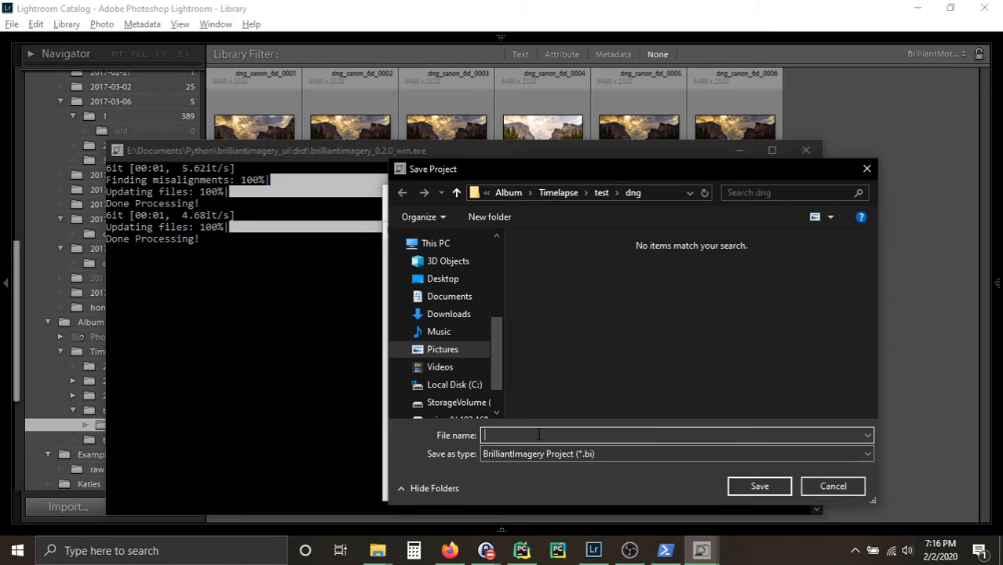
{"action": "type", "text": "project"}
{"action": "key", "text": "Return"}
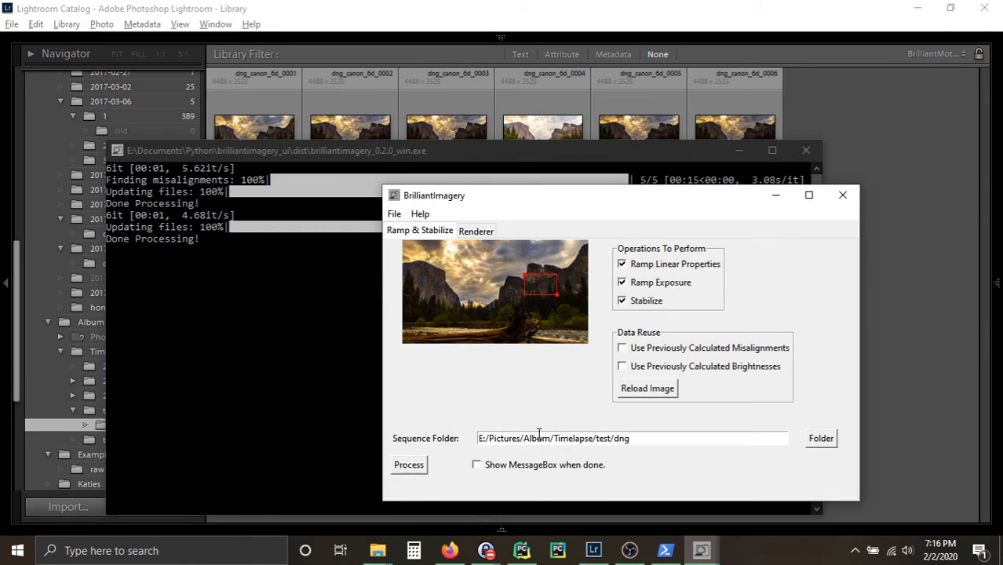
Step: Check the saved project file in the dng folder in File Explorer, and close BrilliantImagery
{"action": "left_click", "coordinate": [378, 550]}
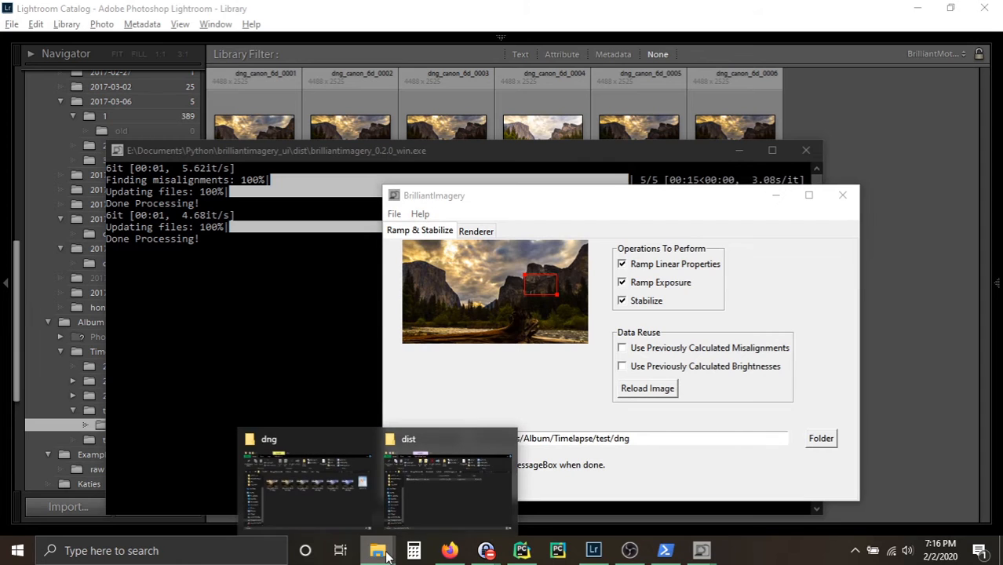
{"action": "left_click", "coordinate": [339, 506]}
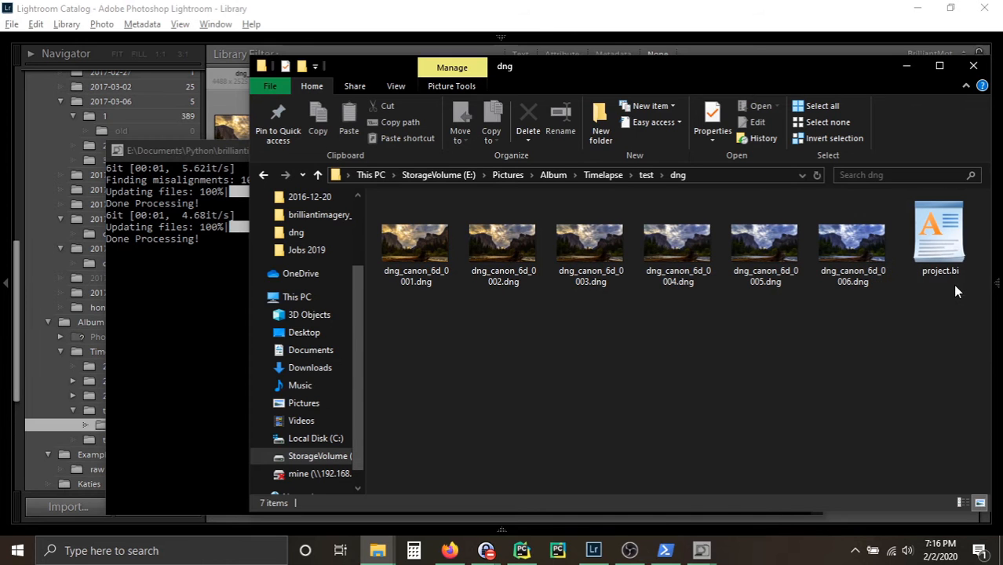
{"action": "left_click", "coordinate": [708, 553]}
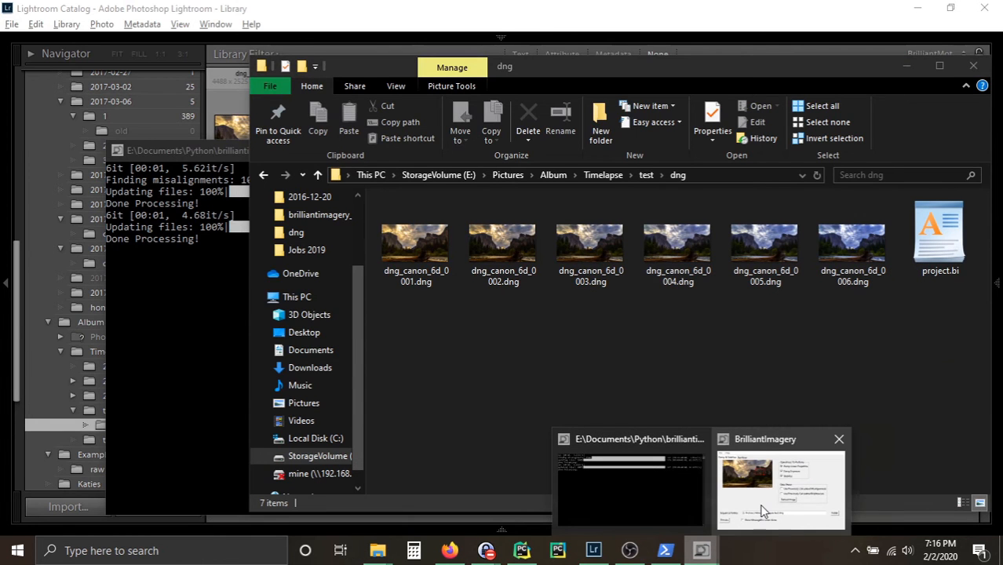
{"action": "mouse_move", "coordinate": [760, 510]}
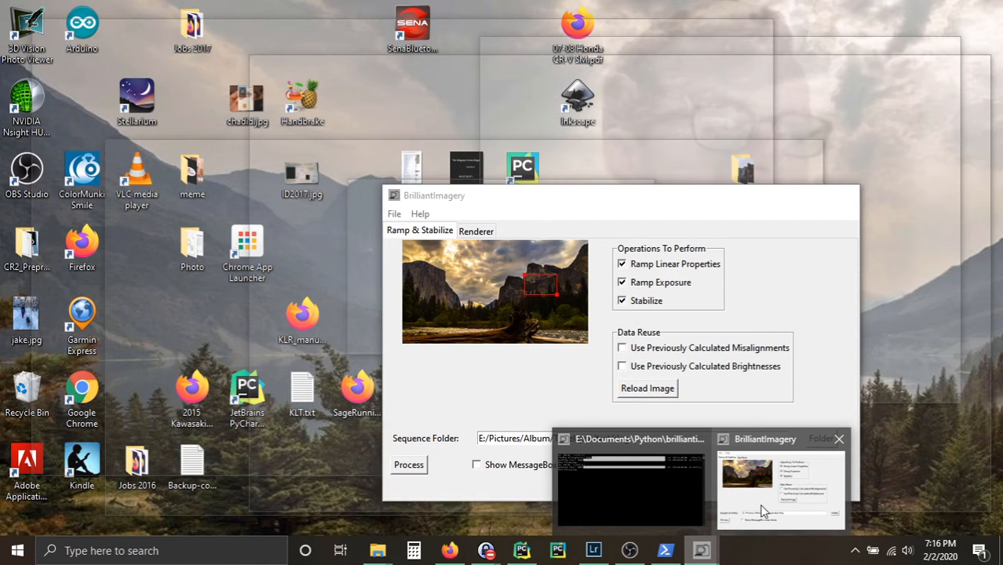
{"action": "left_click", "coordinate": [761, 510]}
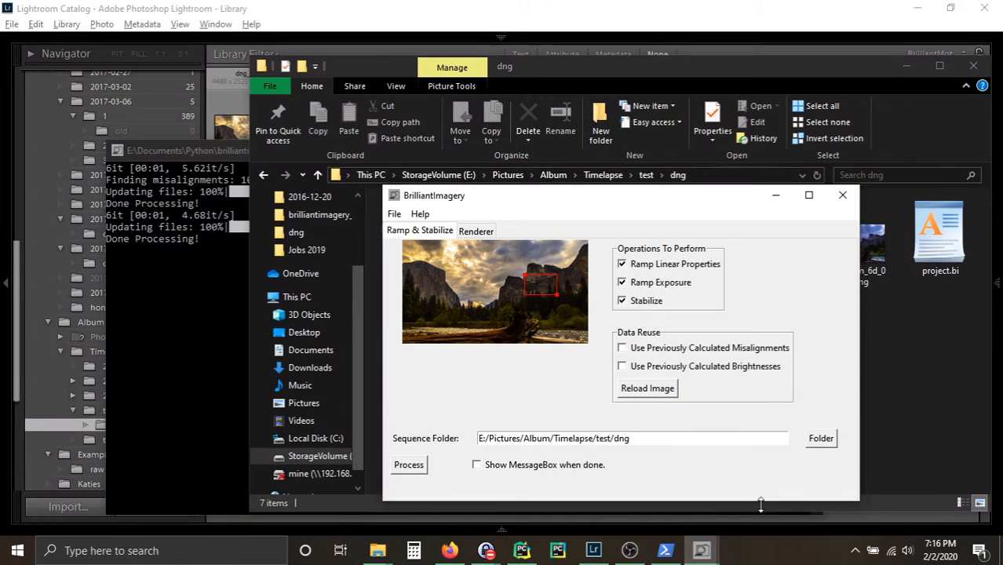
{"action": "left_click", "coordinate": [843, 197]}
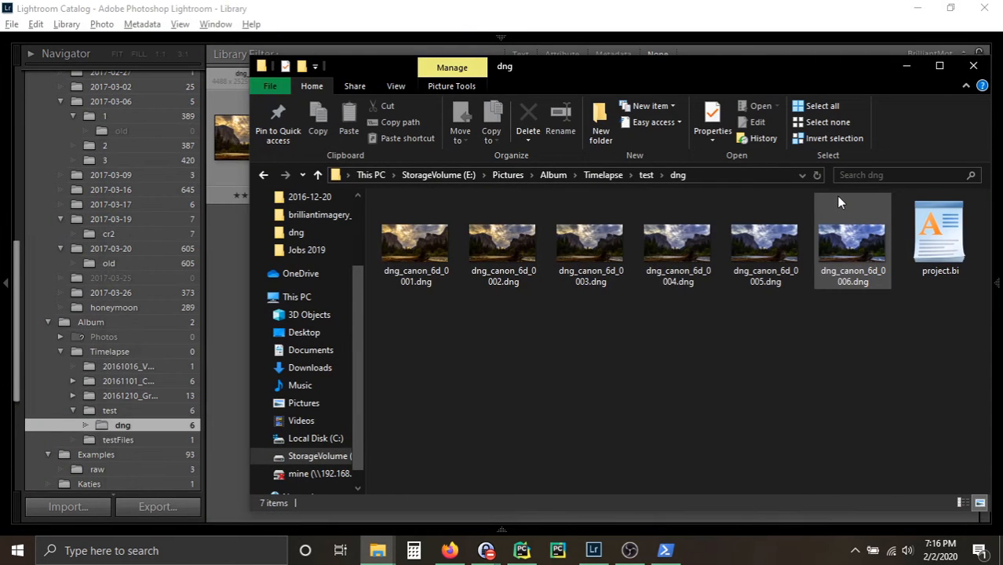
Step: Switch to Lightroom and read the metadata from the files for all six dng photos
{"action": "left_click", "coordinate": [696, 6]}
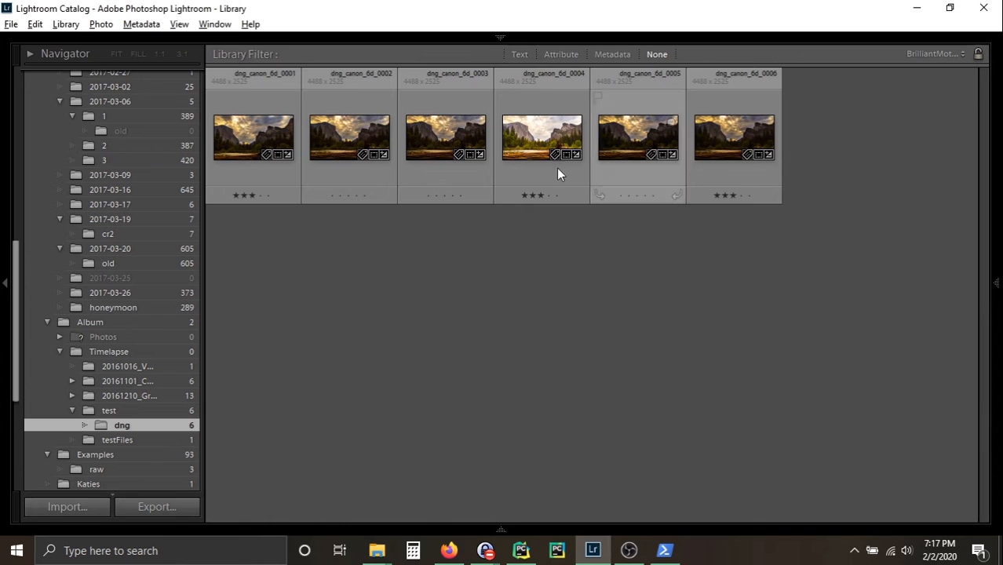
{"action": "key", "text": "ctrl+a"}
{"action": "right_click", "coordinate": [250, 82]}
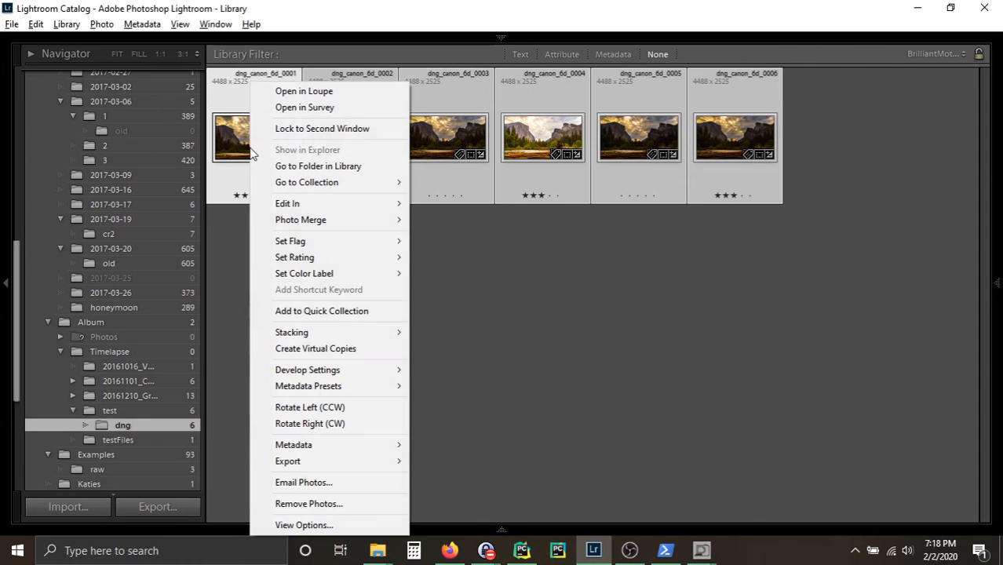
{"action": "mouse_move", "coordinate": [361, 444]}
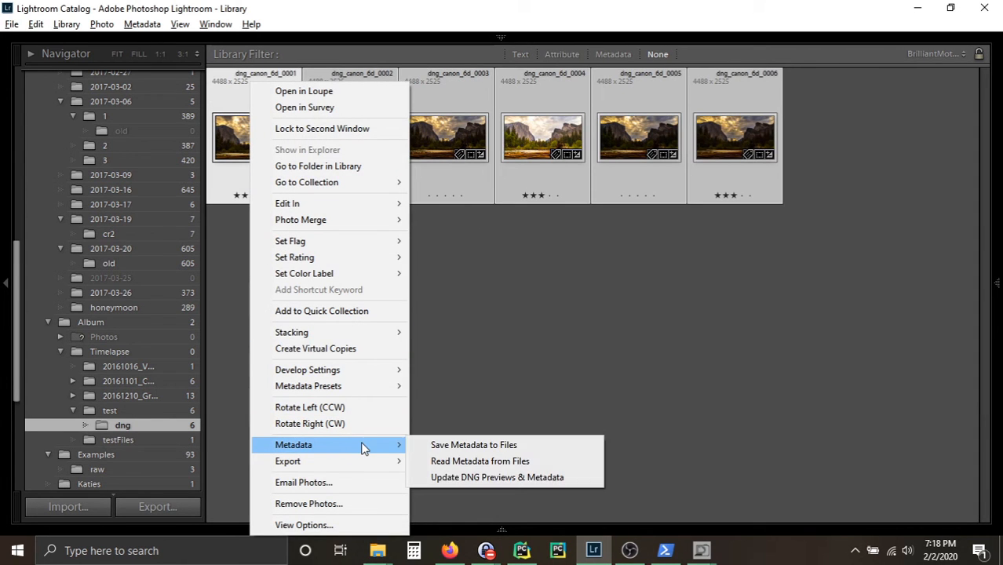
{"action": "left_click", "coordinate": [464, 458]}
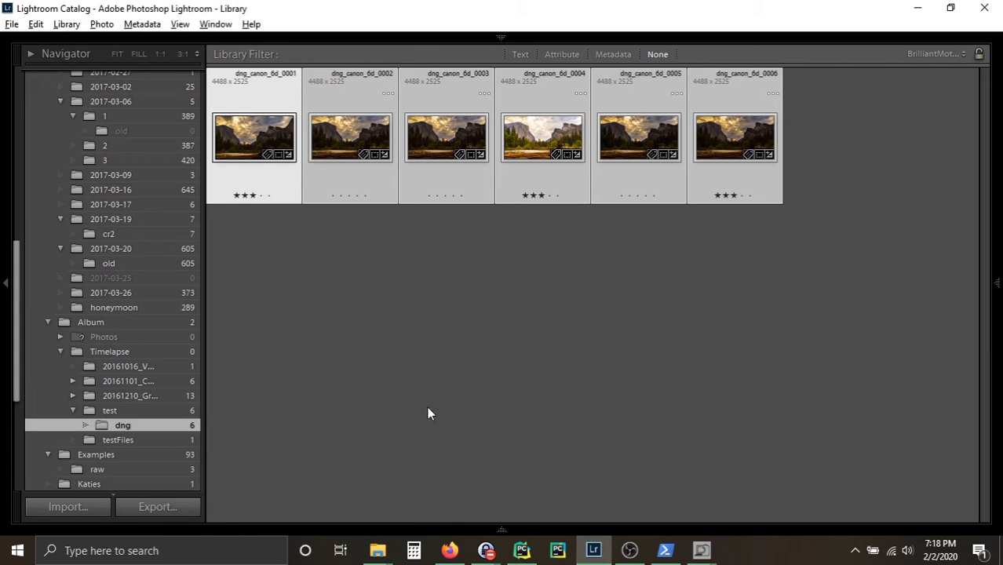
{"action": "left_click", "coordinate": [394, 368]}
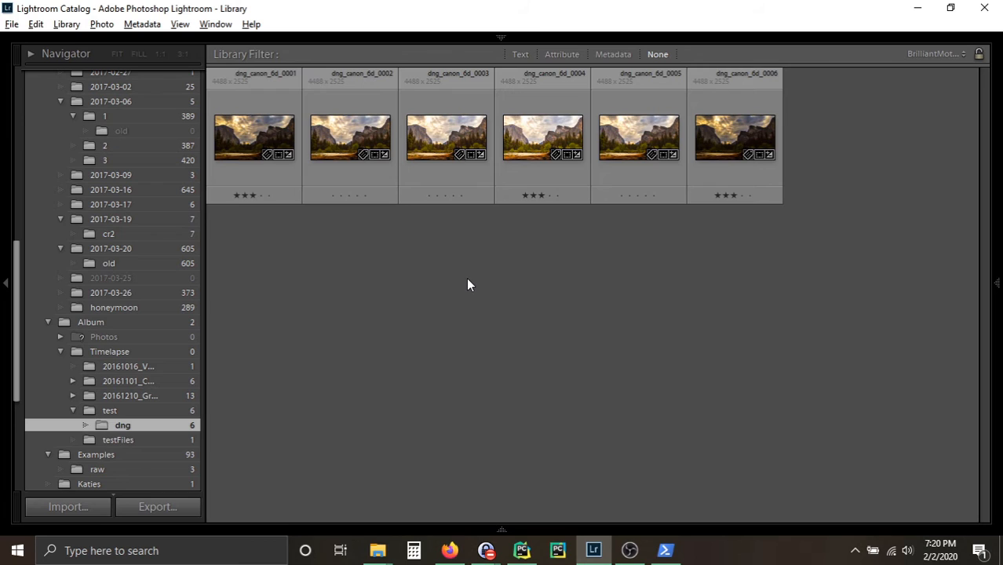
Step: Confirm the crop of dng_canon_6d_0001 and set the exposure of dng_canon_6d_0004 to +1.19
{"action": "key", "text": "r"}
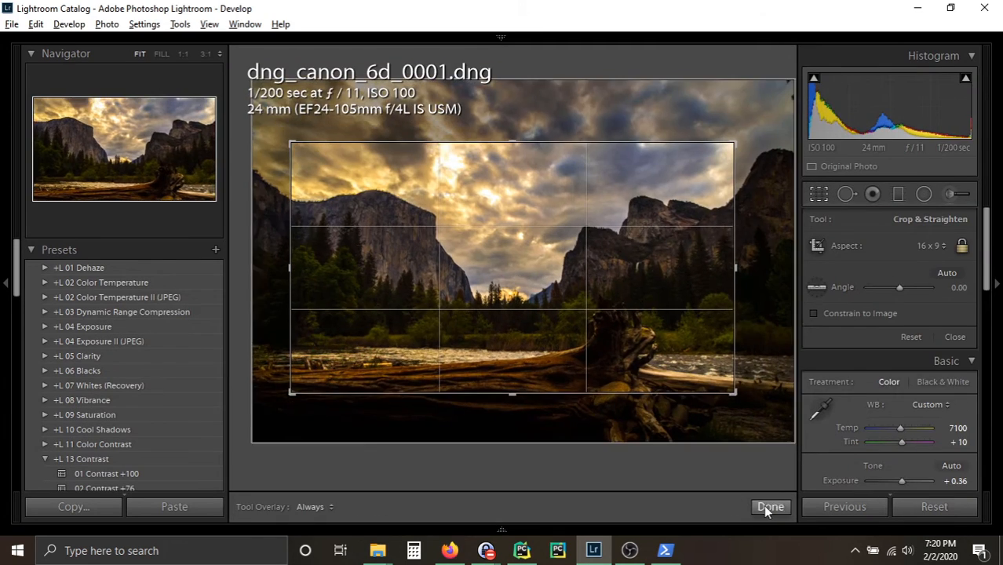
{"action": "left_click", "coordinate": [770, 506]}
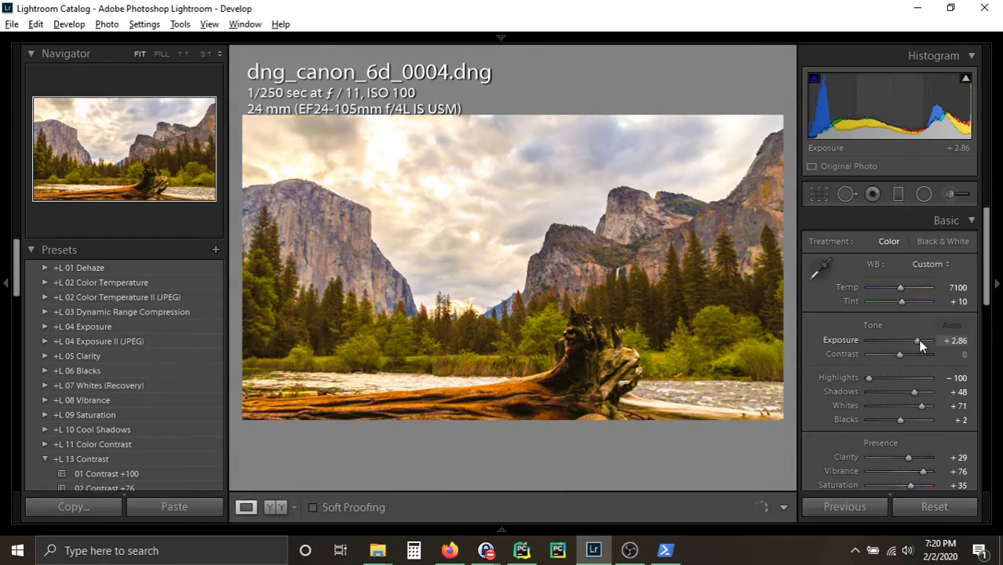
{"action": "left_click_drag", "start_coordinate": [917, 339], "coordinate": [906, 340]}
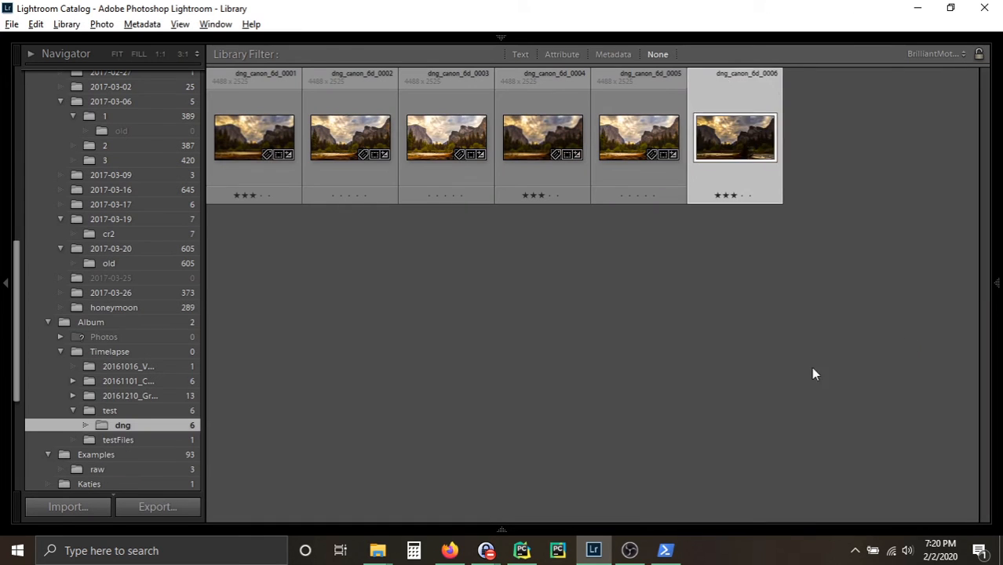
Step: Save the metadata of all six selected photos to their files
{"action": "left_click", "coordinate": [430, 180]}
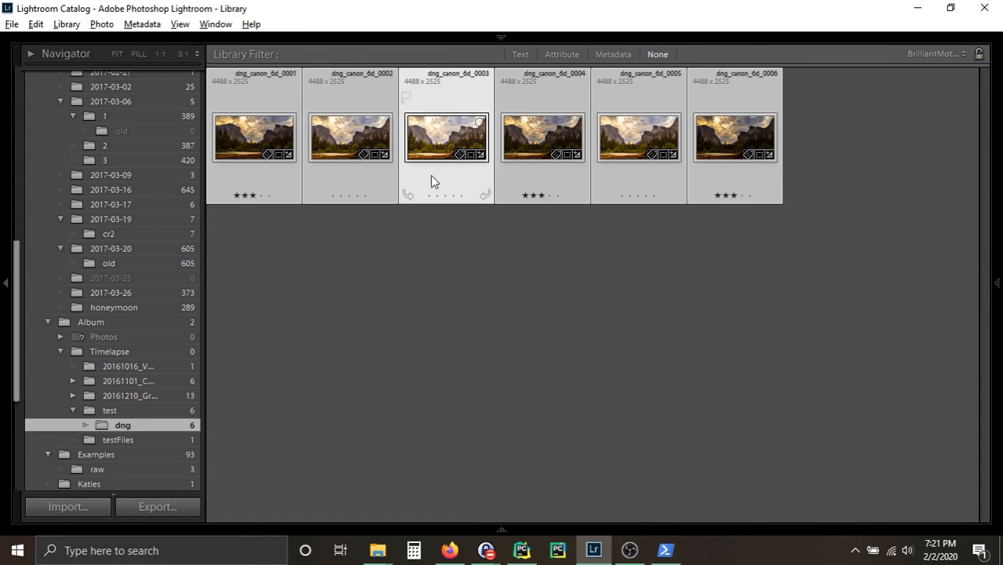
{"action": "right_click", "coordinate": [430, 175]}
{"action": "mouse_move", "coordinate": [561, 445]}
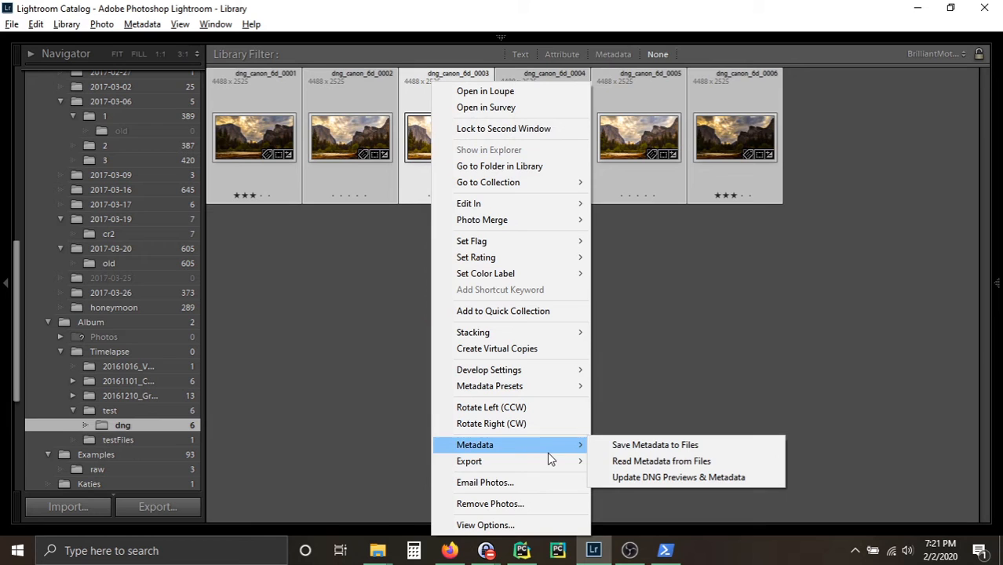
{"action": "left_click", "coordinate": [645, 445]}
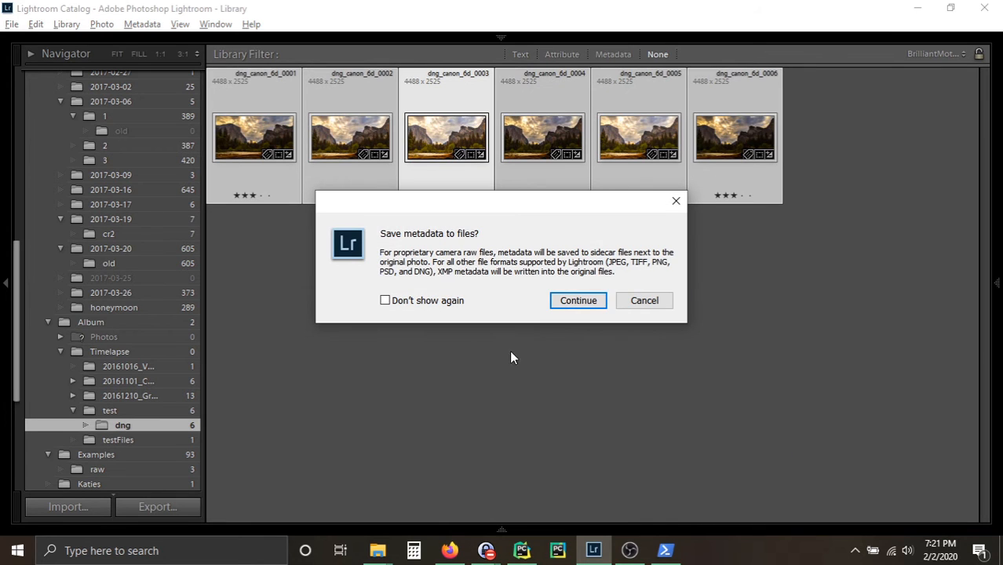
{"action": "left_click", "coordinate": [584, 299]}
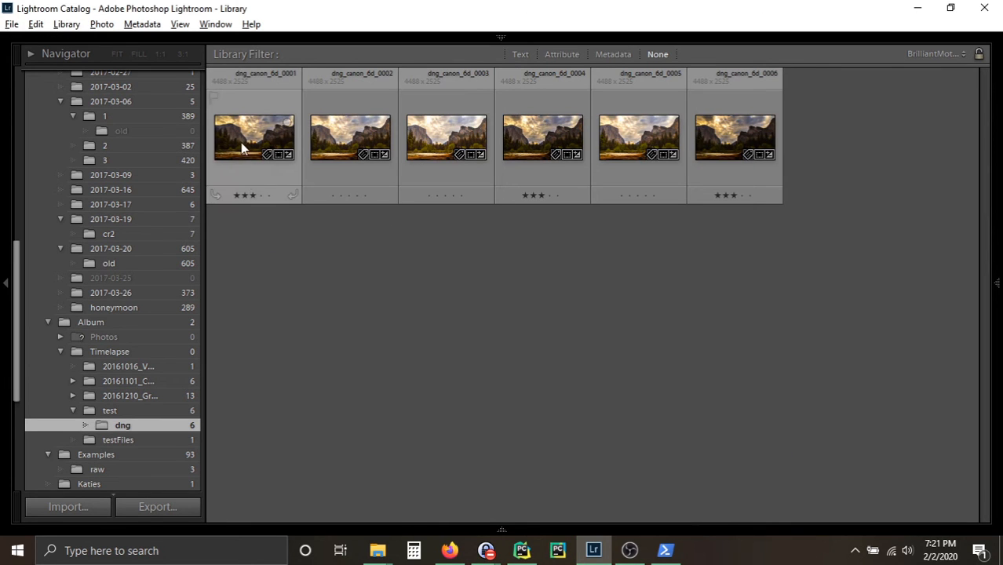
Step: Update the DNG preview and metadata of all six selected dng_canon_6d photos
{"action": "right_click", "coordinate": [241, 142]}
{"action": "mouse_move", "coordinate": [357, 447]}
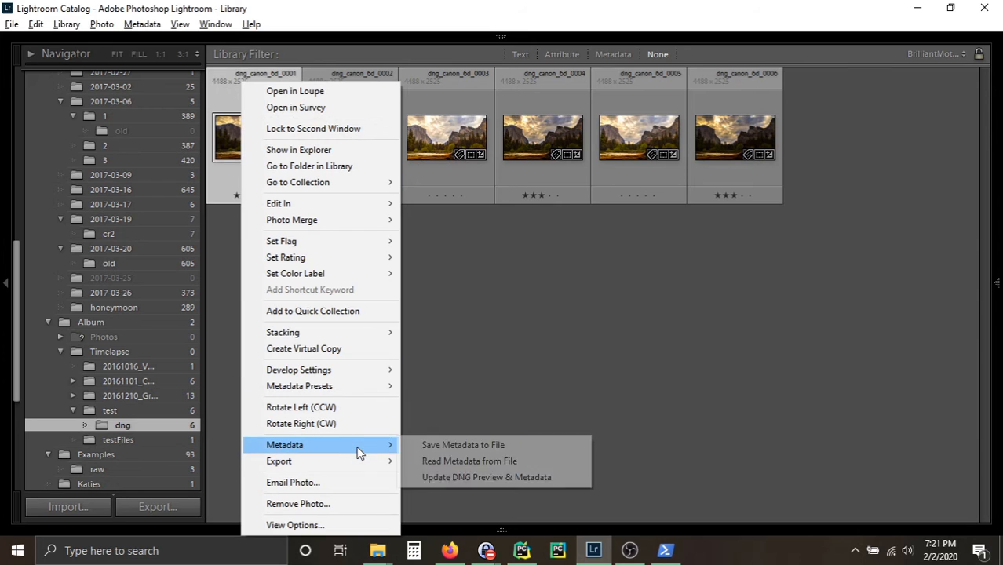
{"action": "left_click", "coordinate": [468, 477]}
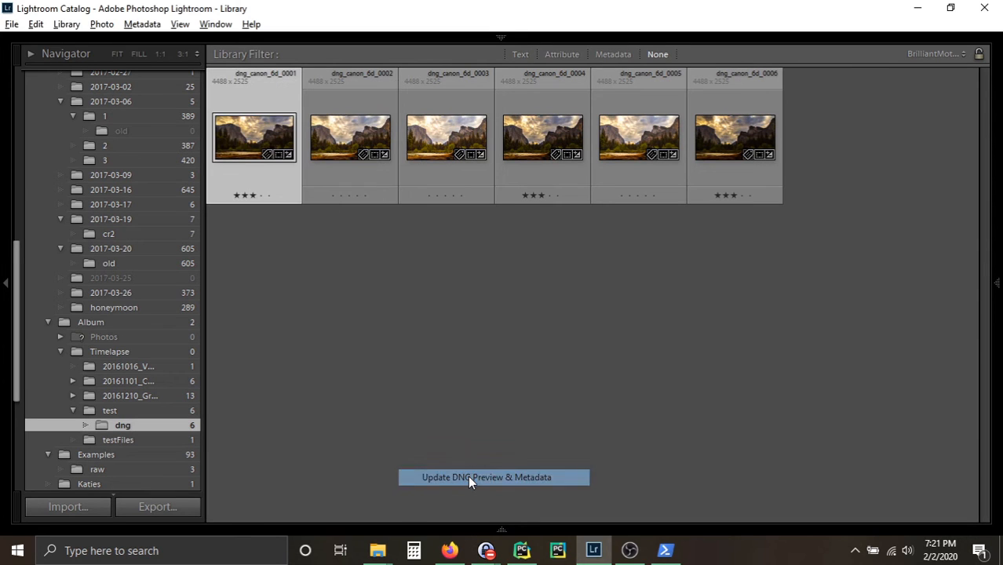
Step: Switch to the dist folder in File Explorer and launch BrilliantImagery 0.2.0 from it
{"action": "mouse_move", "coordinate": [377, 550]}
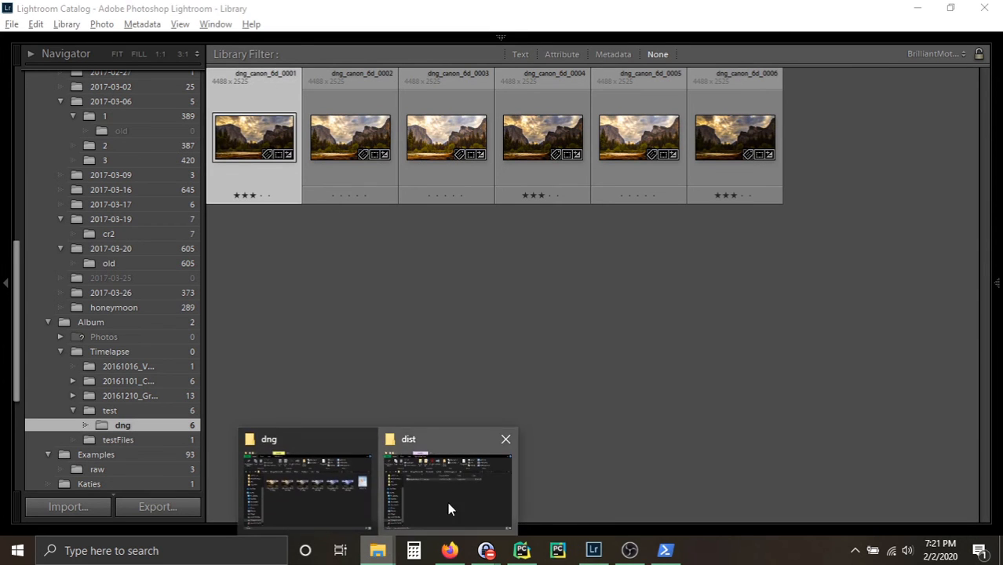
{"action": "left_click", "coordinate": [447, 502]}
{"action": "double_click", "coordinate": [217, 184]}
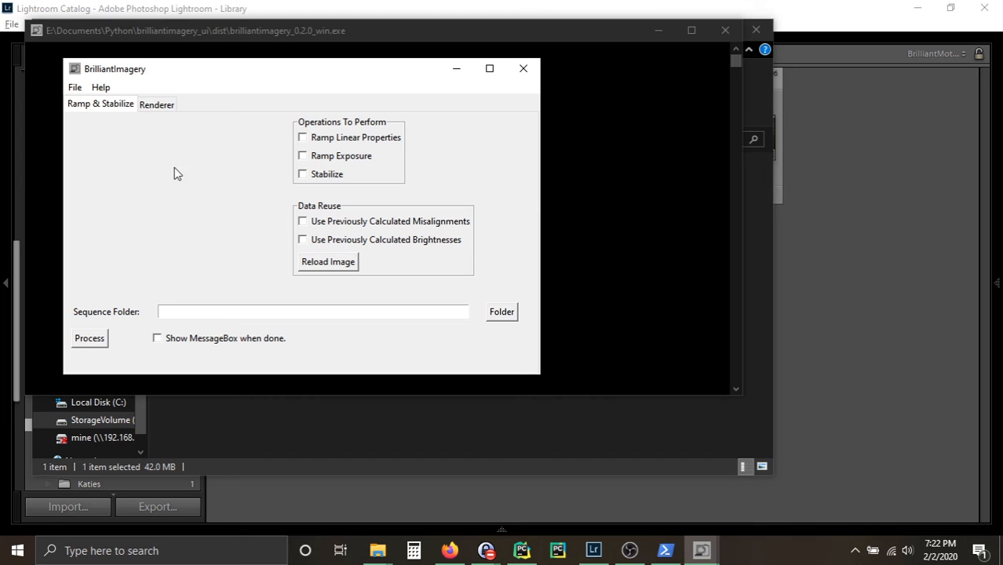
Step: Open the saved project for the test/dng sequence and process it, reusing the previously calculated misalignments and brightnesses
{"action": "left_click", "coordinate": [75, 88]}
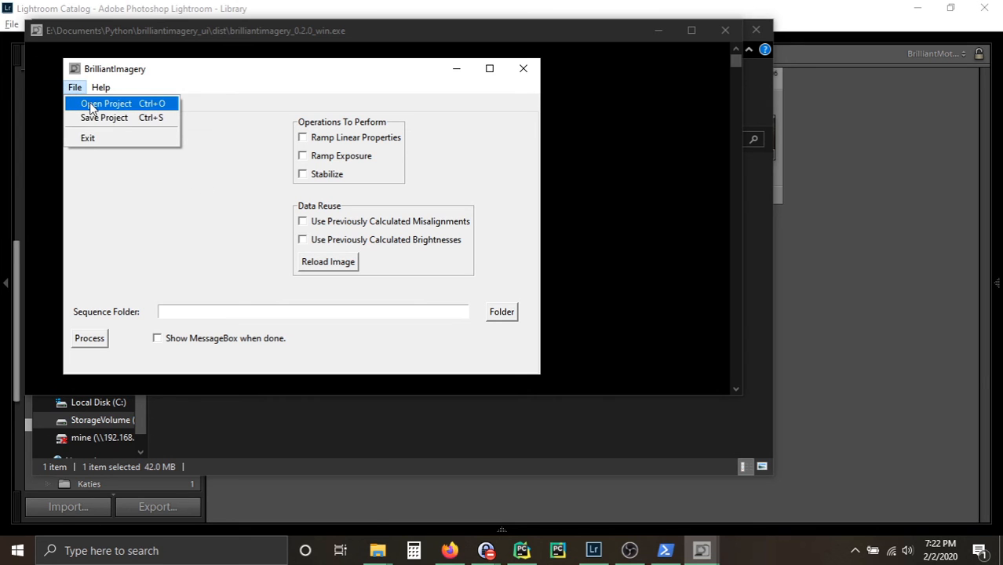
{"action": "left_click", "coordinate": [92, 103]}
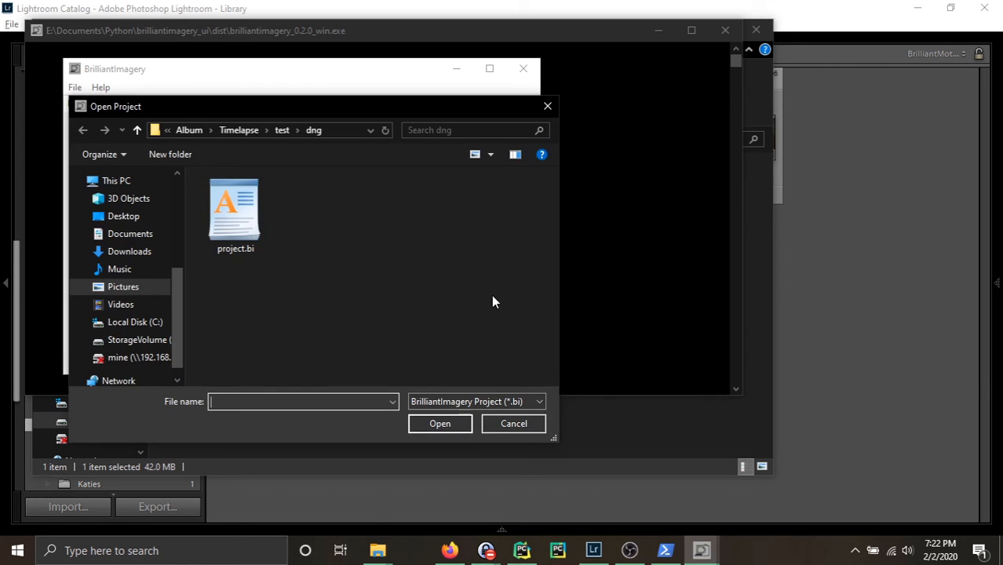
{"action": "double_click", "coordinate": [233, 215]}
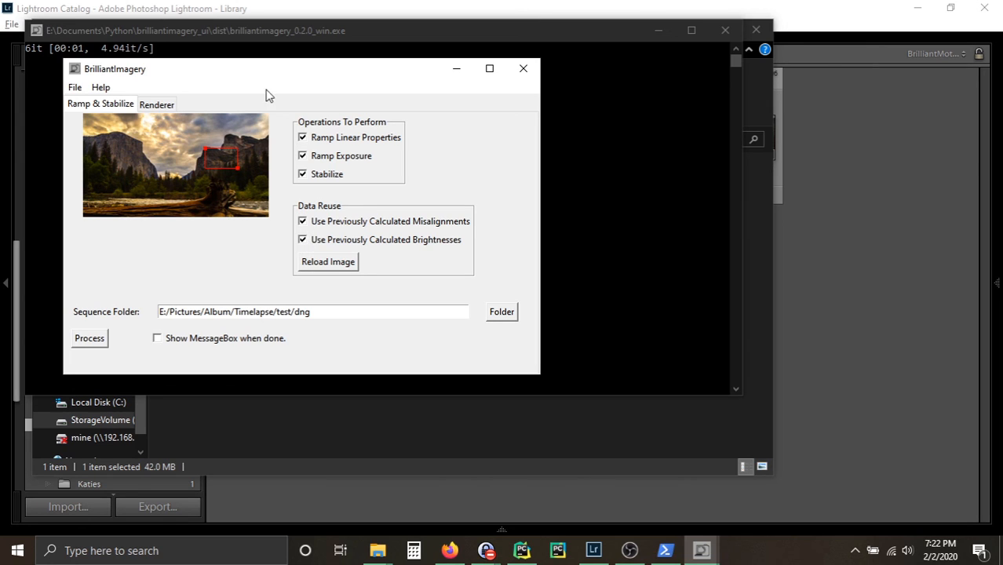
{"action": "left_click_drag", "start_coordinate": [259, 71], "coordinate": [384, 135]}
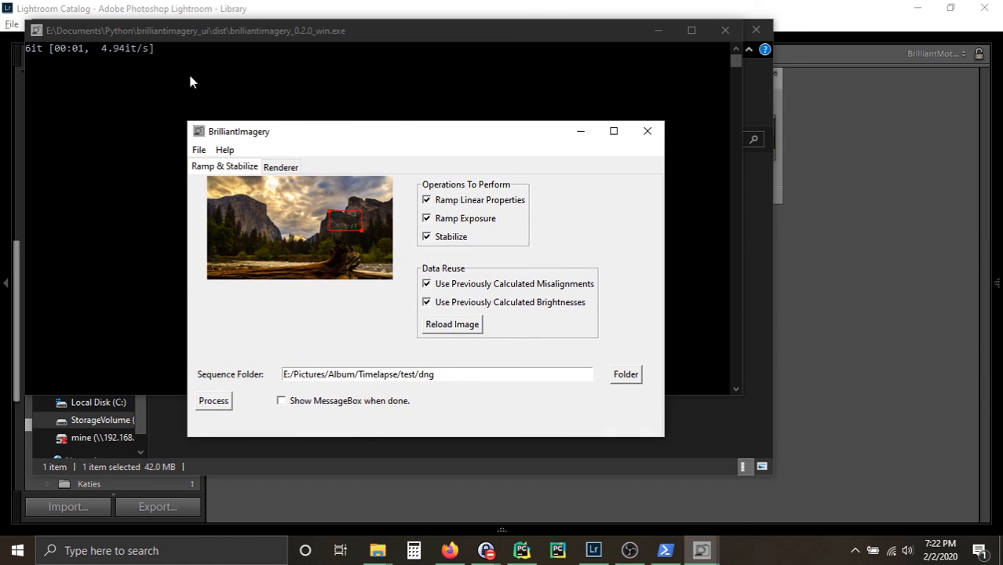
{"action": "left_click", "coordinate": [214, 403]}
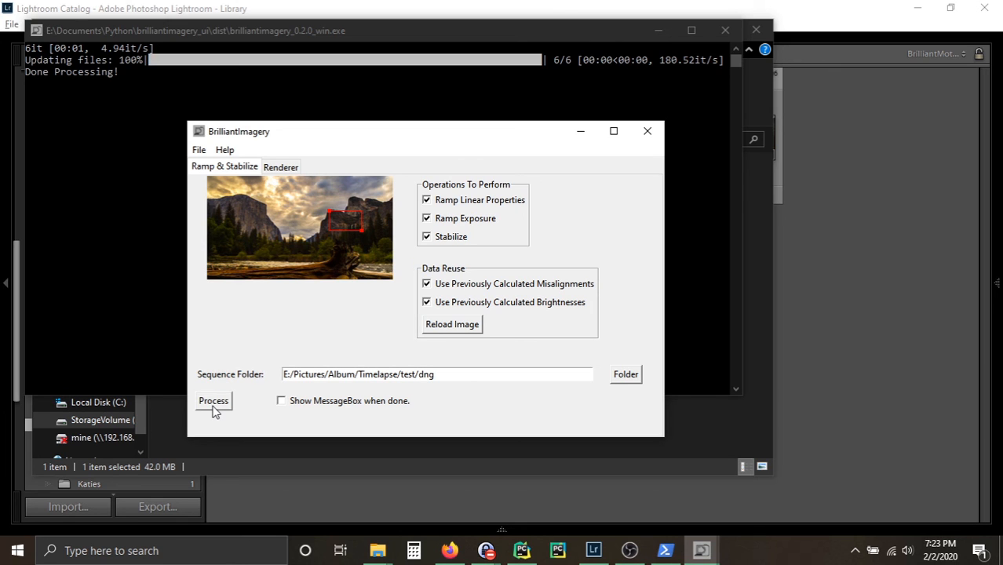